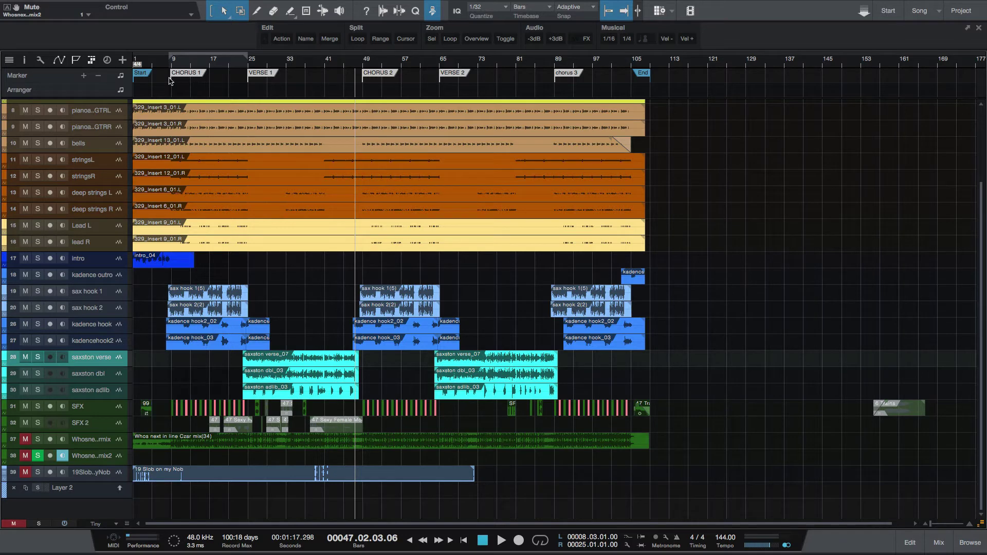
Drag the CHORUS 1 marker so it snaps exactly onto bar 9
{"action": "right_click", "coordinate": [144, 74]}
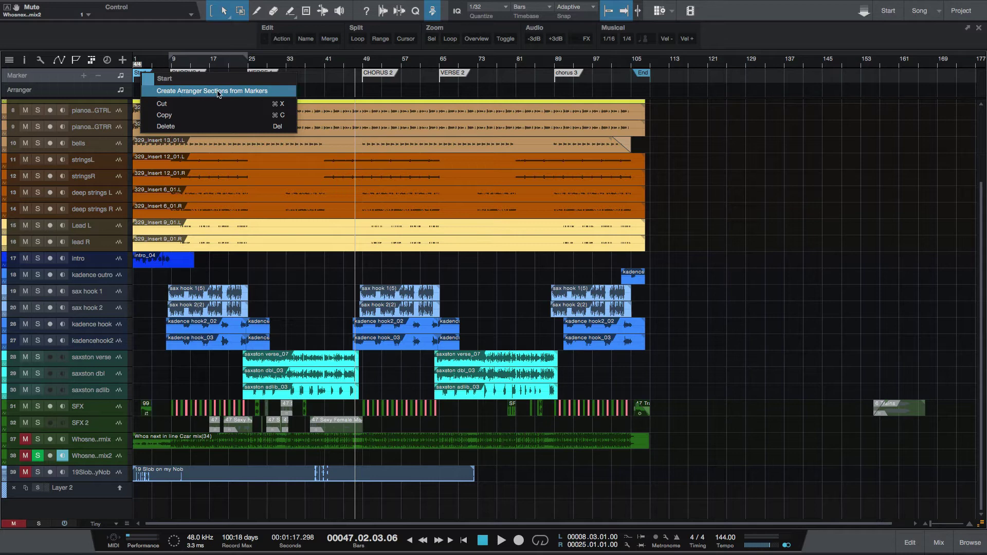
{"action": "left_click", "coordinate": [384, 89]}
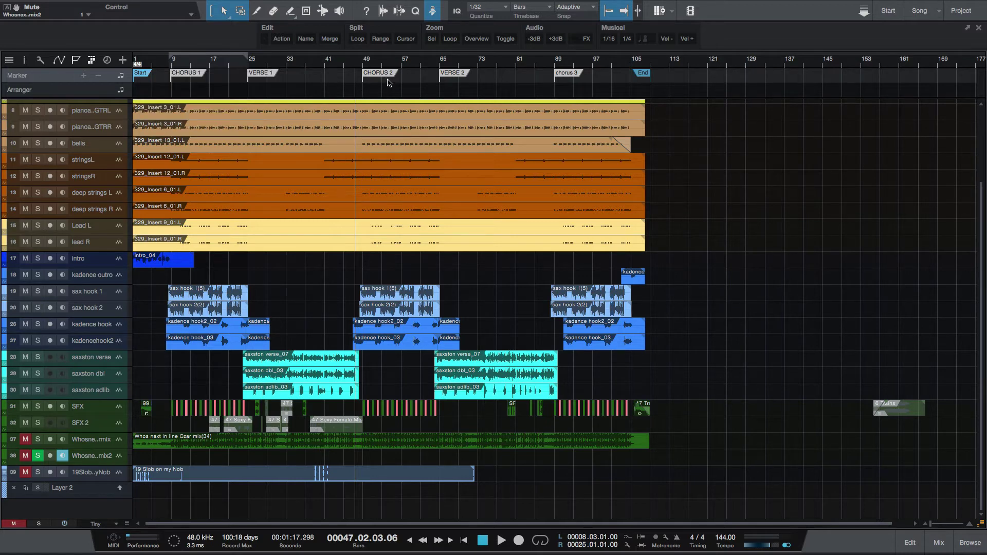
{"action": "scroll", "coordinate": [390, 82], "scroll_direction": "up", "scroll_amount": 4}
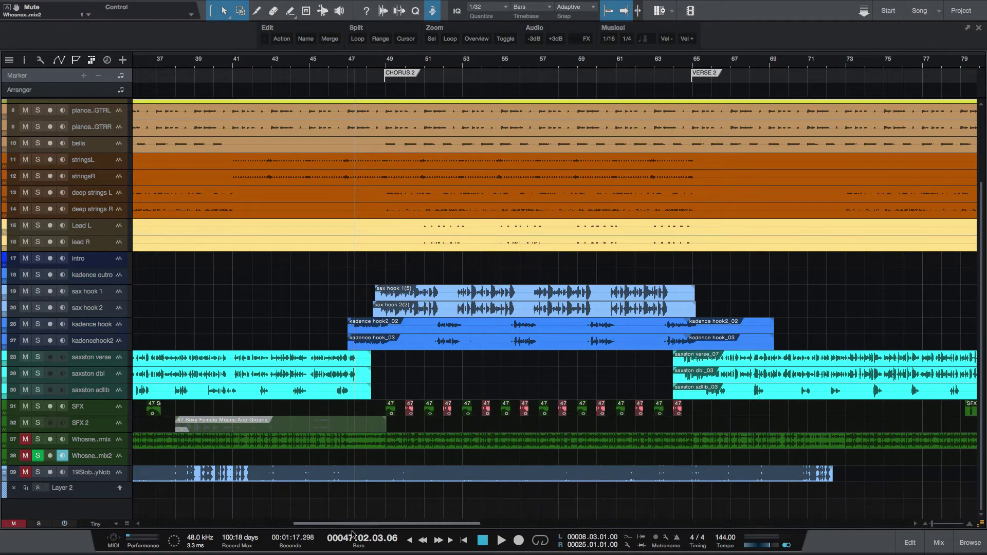
{"action": "left_click_drag", "start_coordinate": [351, 525], "coordinate": [194, 518]}
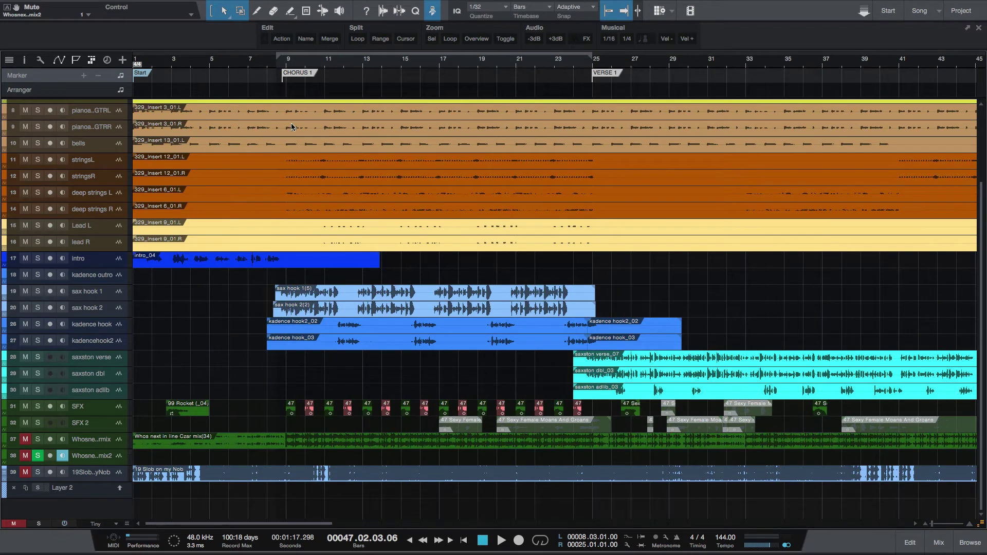
{"action": "left_click_drag", "start_coordinate": [298, 73], "coordinate": [301, 75]}
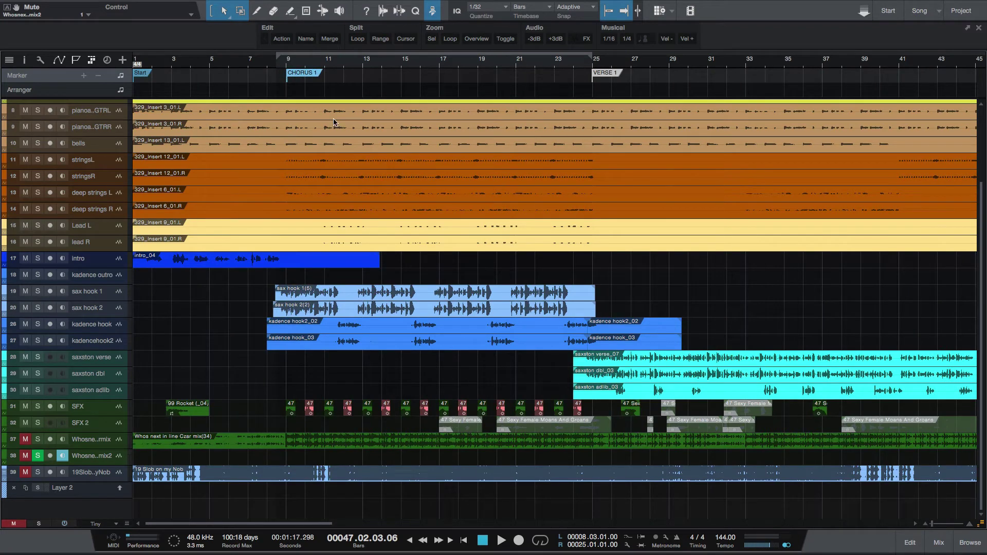
{"action": "mouse_move", "coordinate": [315, 525]}
{"action": "left_mouse_down"}
{"action": "mouse_move", "coordinate": [422, 517]}
{"action": "mouse_move", "coordinate": [594, 524]}
{"action": "mouse_move", "coordinate": [320, 483]}
{"action": "left_mouse_up"}
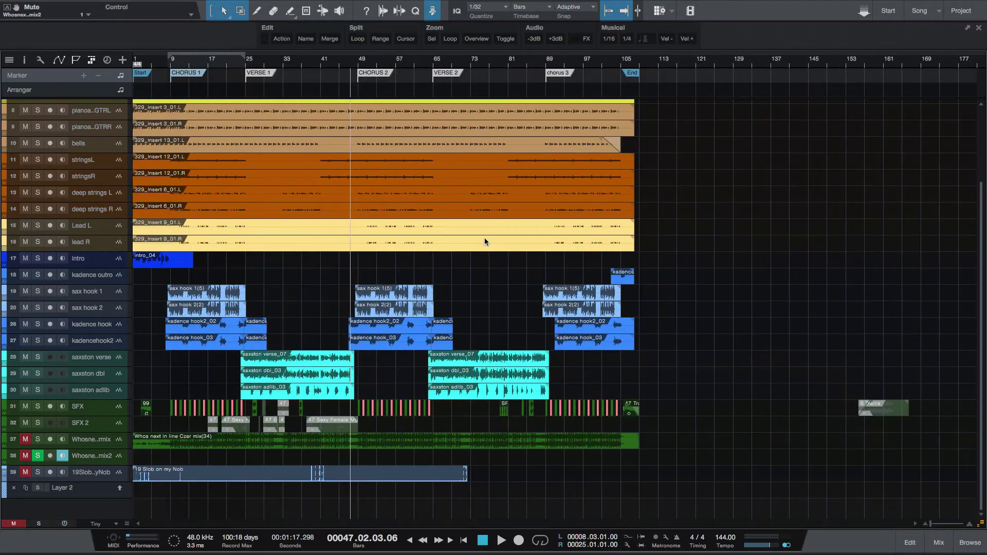
Build arranger sections from the Start, Chorus 1, Verse 1, Chorus 2, Verse 2 and chorus 3 markers
{"action": "right_click", "coordinate": [141, 73]}
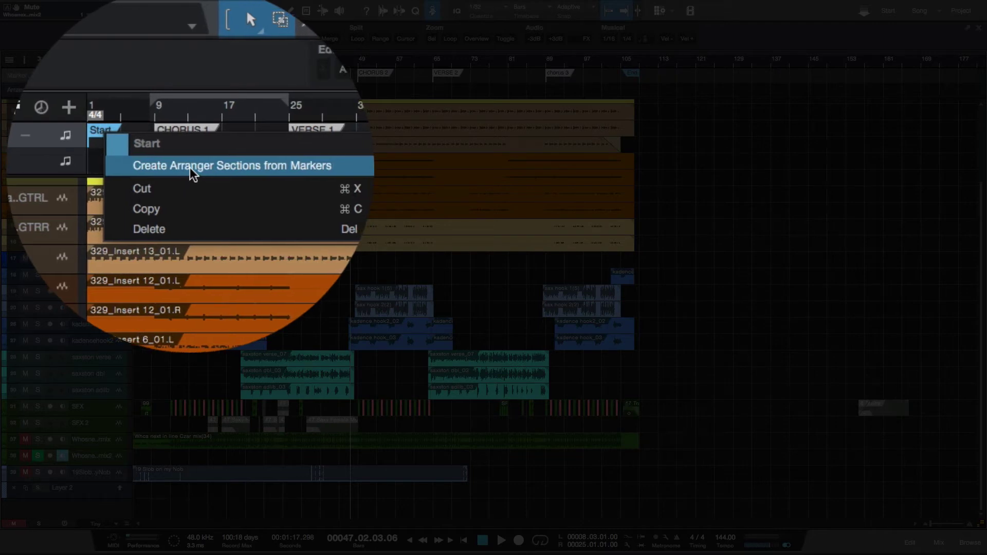
{"action": "left_click", "coordinate": [193, 171]}
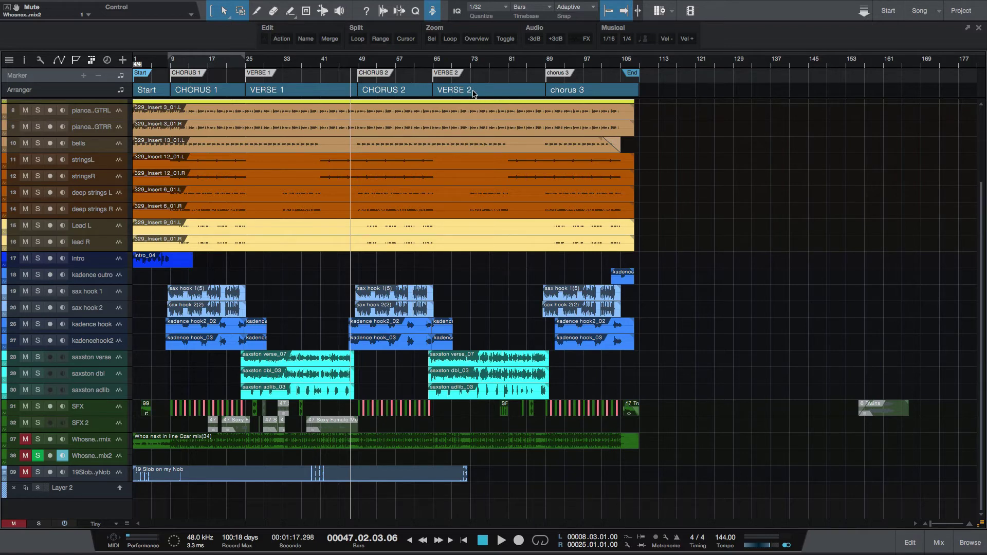
Select CHORUS 2 and VERSE 2 and insert copies of both at bar 89
{"action": "left_click", "coordinate": [391, 93]}
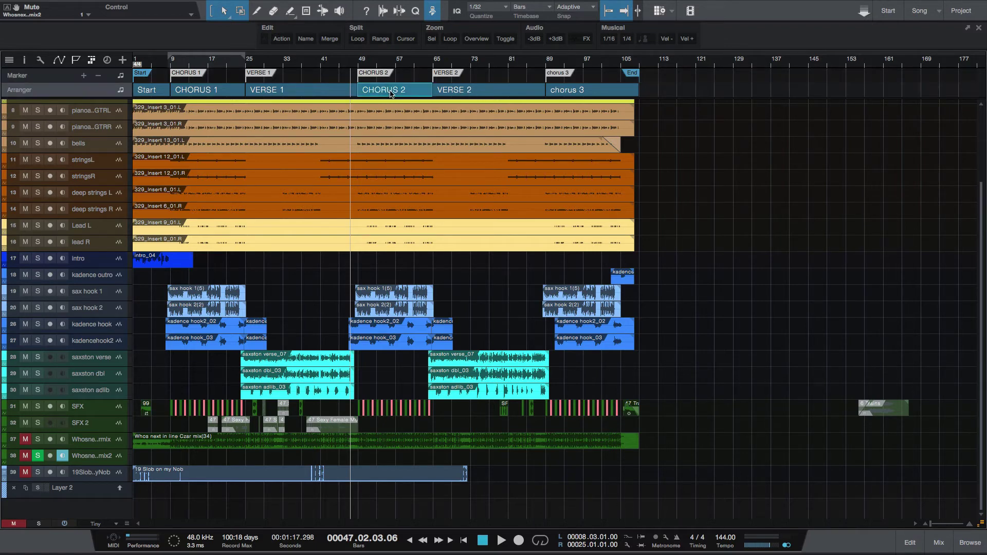
{"action": "left_click", "coordinate": [475, 94], "text": "shift"}
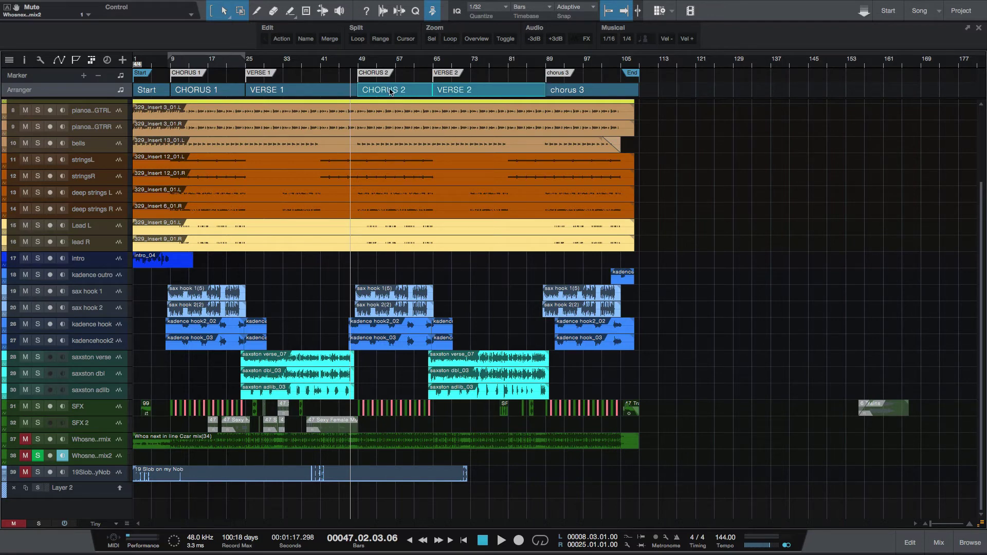
{"action": "left_click_drag", "start_coordinate": [390, 91], "coordinate": [545, 95]}
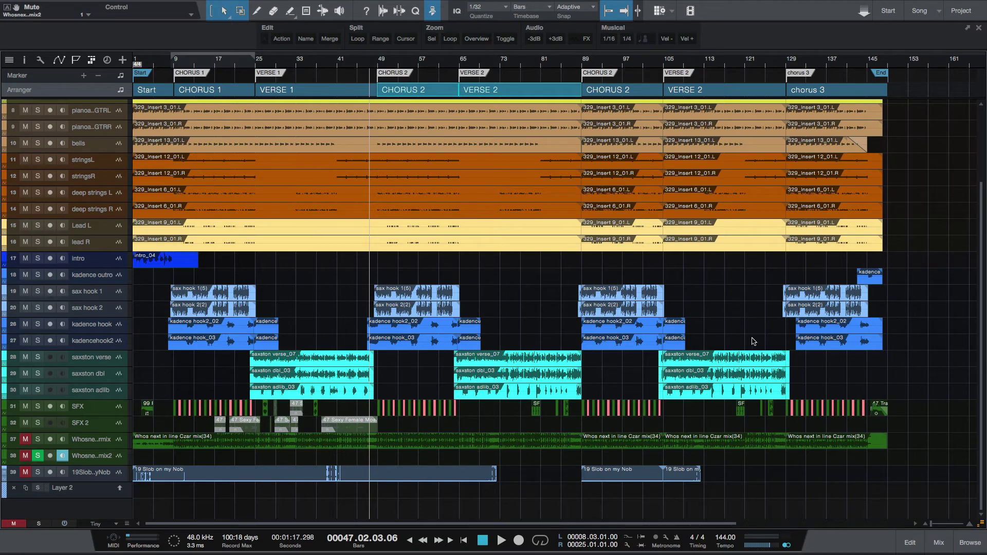
Rename the copied CHORUS 2 section to CHORUS 3
{"action": "left_click", "coordinate": [623, 93]}
{"action": "right_click", "coordinate": [623, 92]}
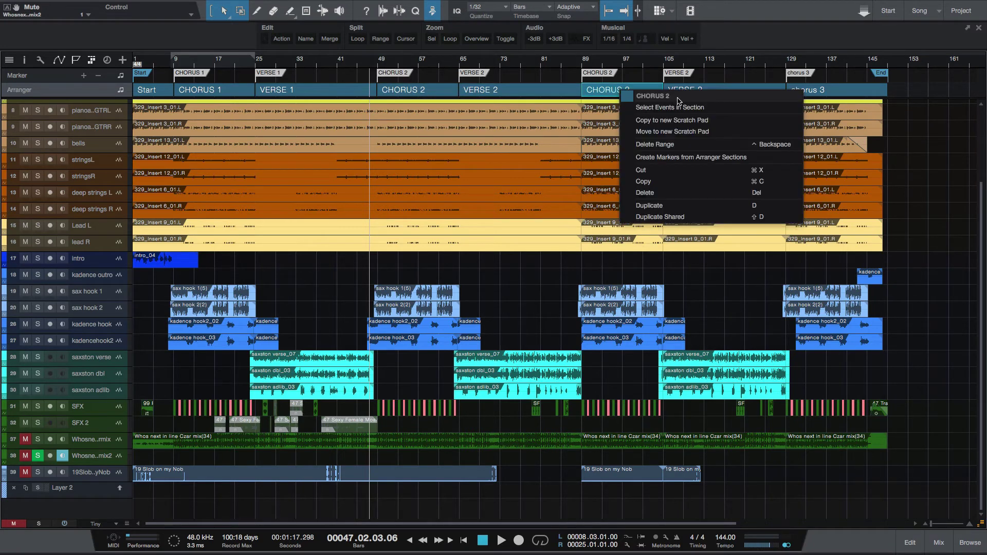
{"action": "double_click", "coordinate": [671, 97]}
{"action": "left_click", "coordinate": [680, 96]}
{"action": "type", "text": "3"}
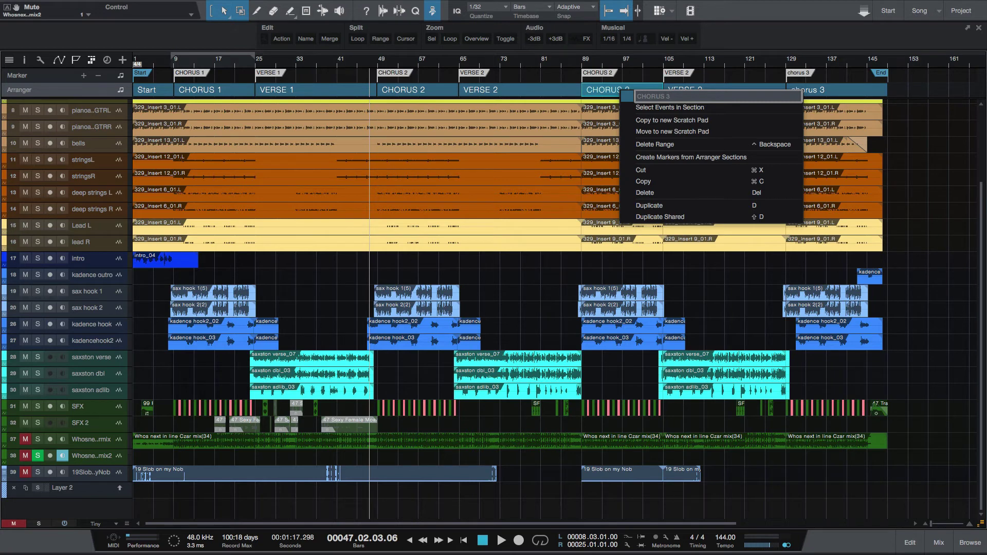
{"action": "key", "text": "Return"}
{"action": "left_click", "coordinate": [828, 90]}
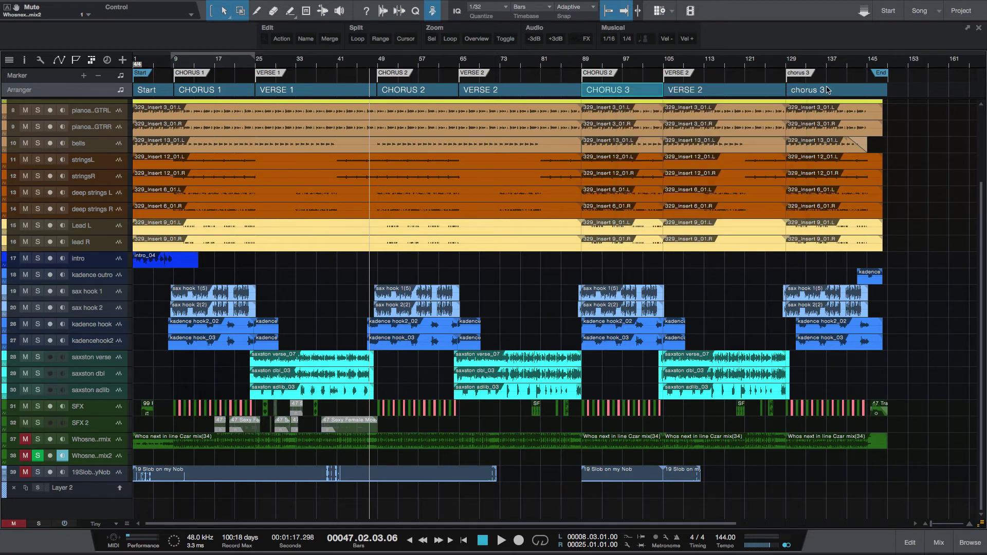
Rename the copied VERSE 2 section to VERSE 3
{"action": "left_click", "coordinate": [741, 92]}
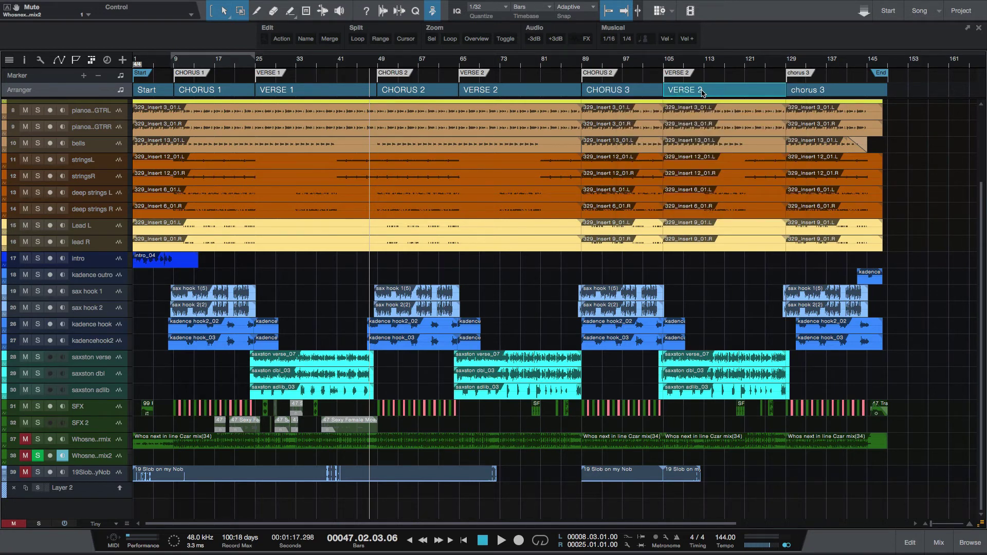
{"action": "right_click", "coordinate": [702, 93]}
{"action": "left_click", "coordinate": [754, 97]}
{"action": "type", "text": "VERSE 3"}
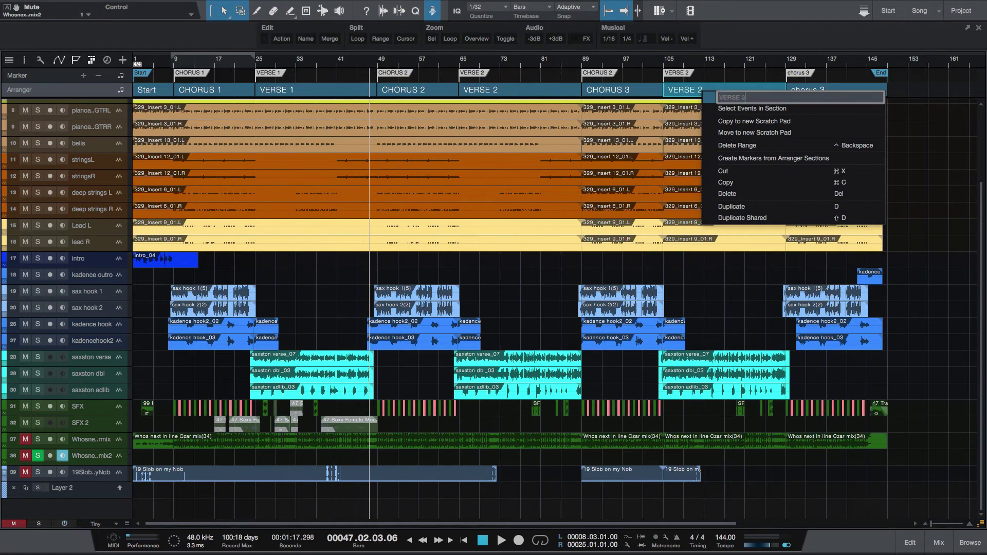
{"action": "key", "text": "Return"}
{"action": "key", "text": "Escape"}
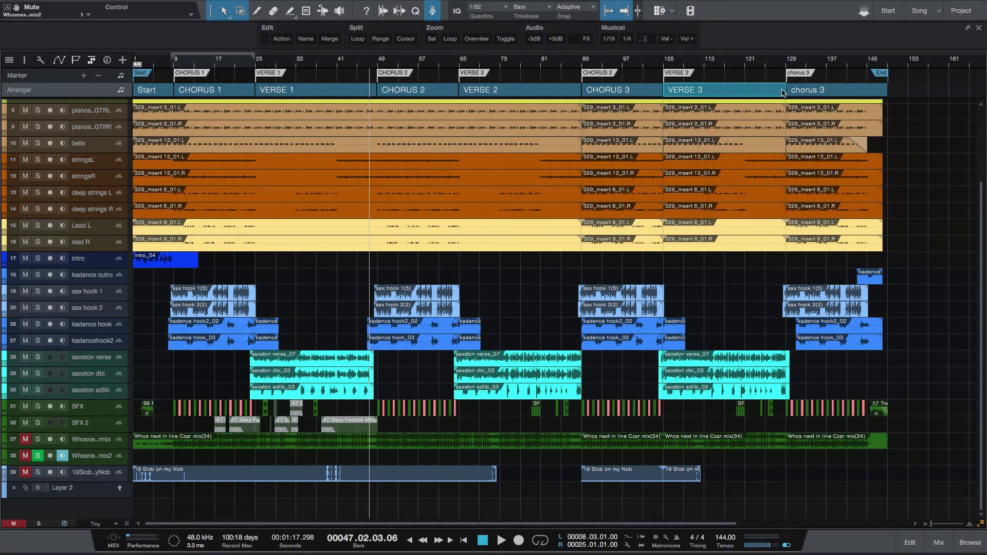
Rename the final chorus 3 section to chorus 4
{"action": "left_click", "coordinate": [834, 91], "text": "shift"}
{"action": "right_click", "coordinate": [825, 92]}
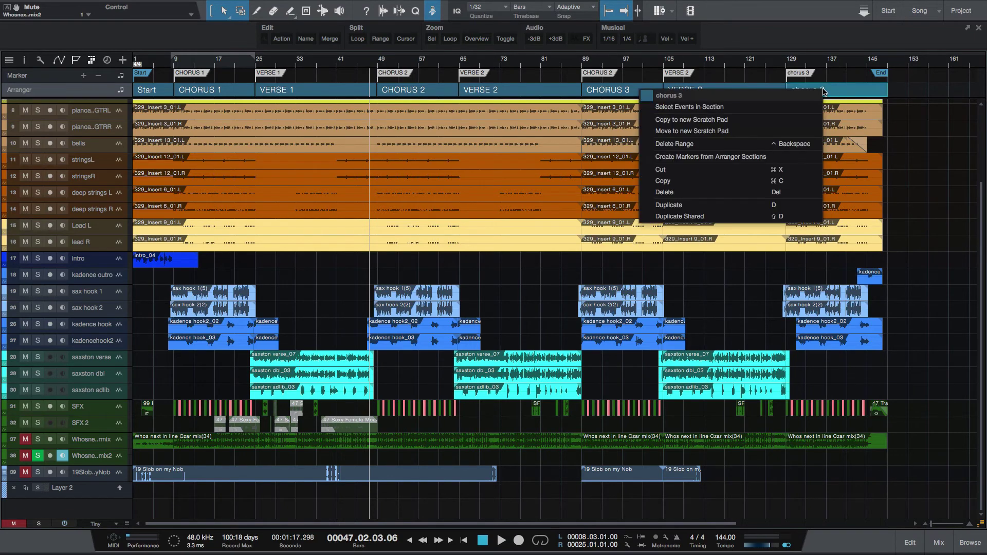
{"action": "double_click", "coordinate": [681, 97]}
{"action": "left_click", "coordinate": [688, 96]}
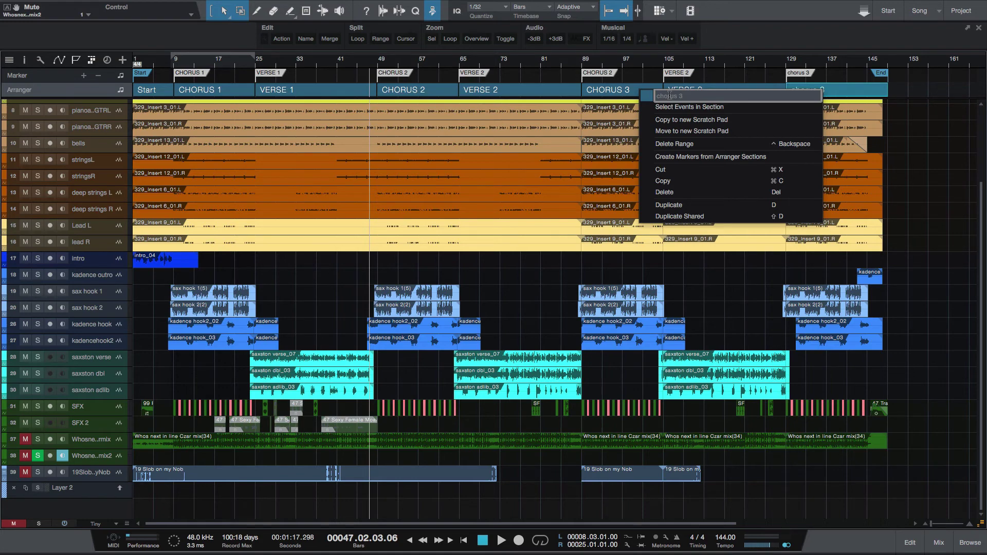
{"action": "key", "text": "BackSpace"}
{"action": "type", "text": "4"}
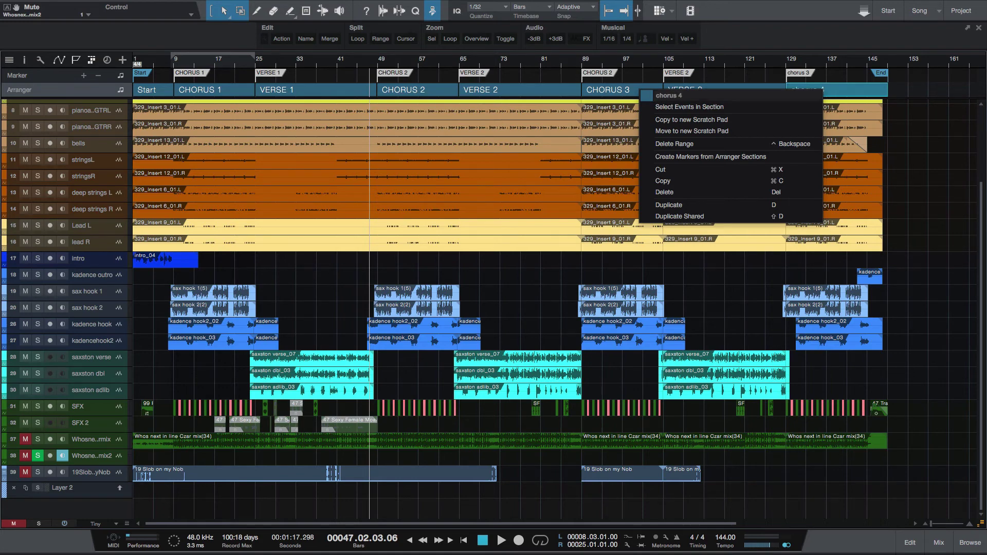
{"action": "key", "text": "Return"}
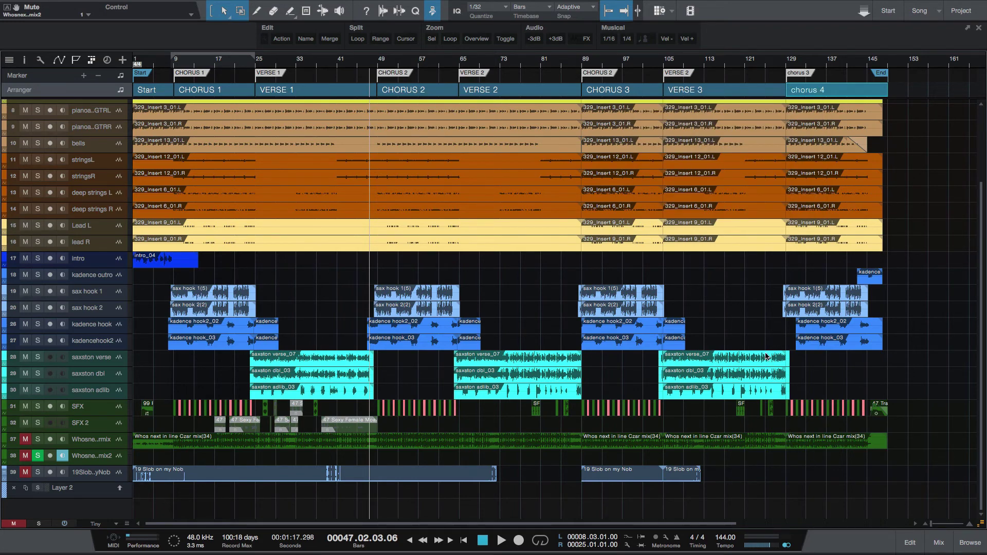
Delete the saxston verse, double and ad-lib clips and the SFX clips under VERSE 3
{"action": "left_click", "coordinate": [733, 358]}
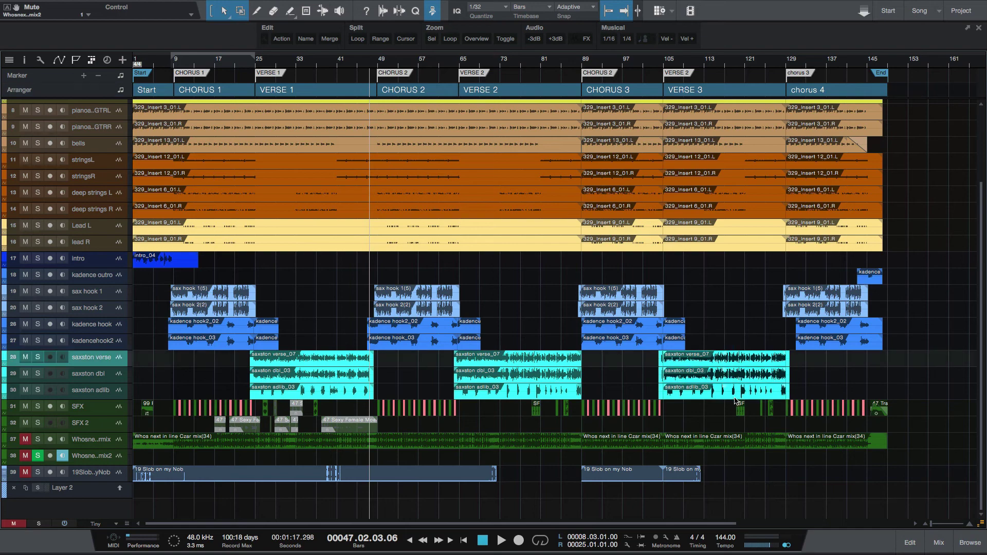
{"action": "key", "text": "Delete"}
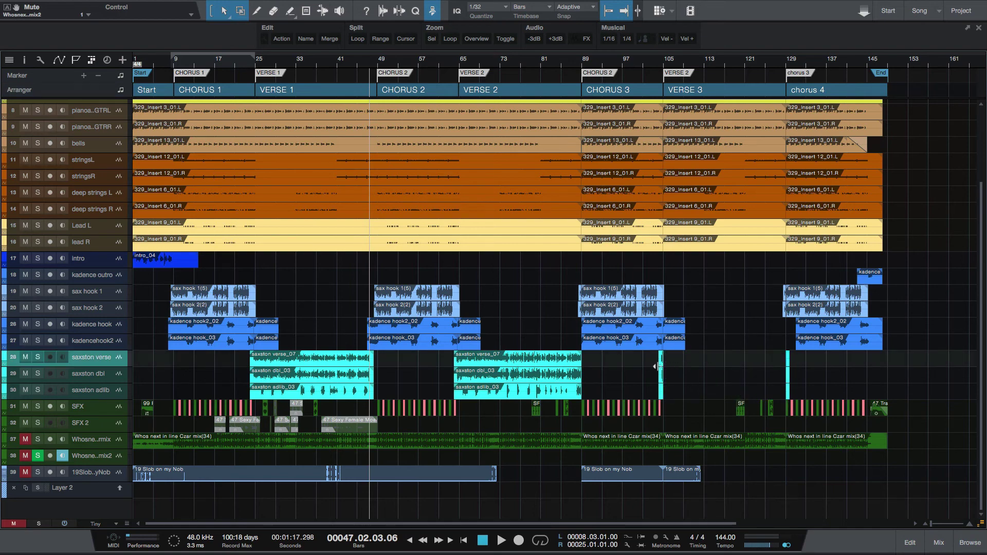
{"action": "left_click_drag", "start_coordinate": [649, 363], "coordinate": [802, 398]}
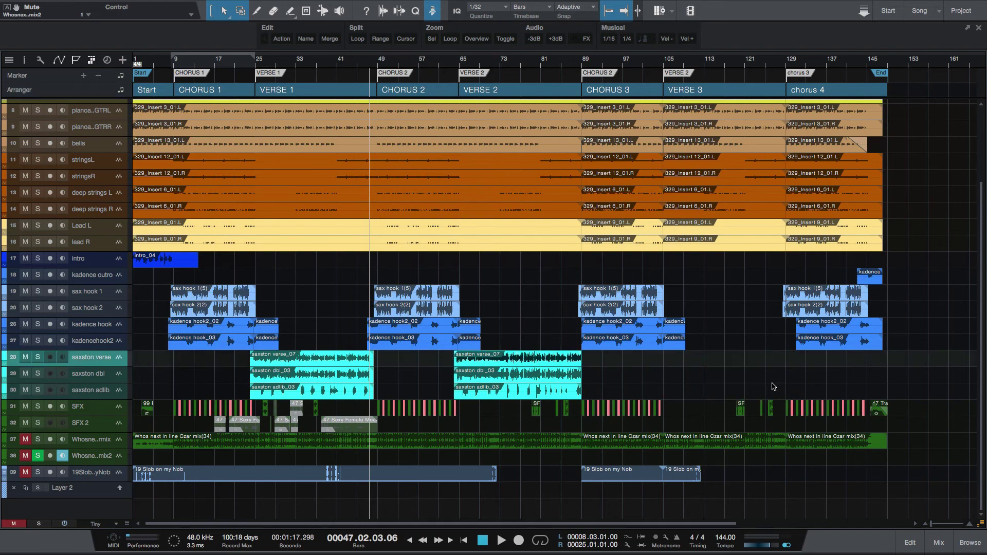
{"action": "left_click_drag", "start_coordinate": [721, 402], "coordinate": [777, 414]}
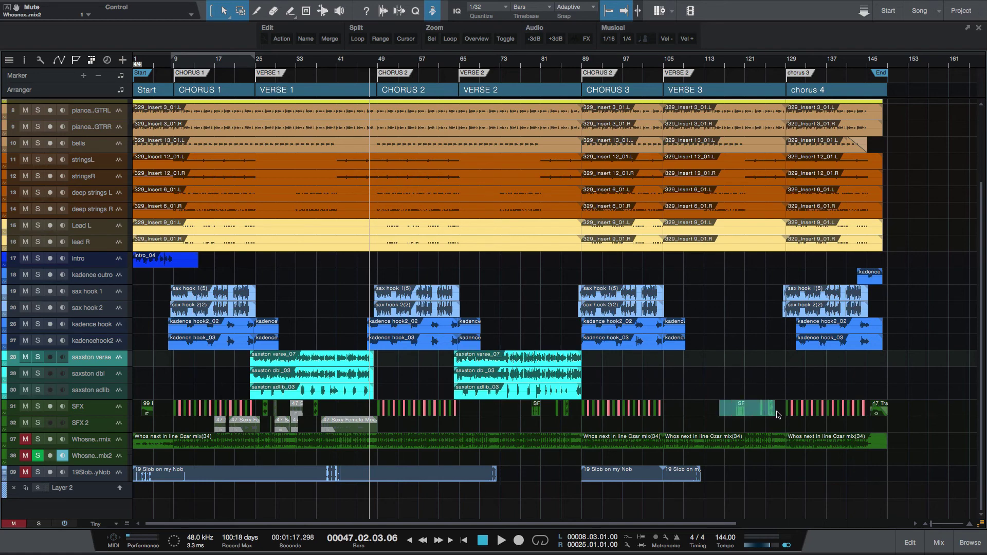
{"action": "key", "text": "Delete"}
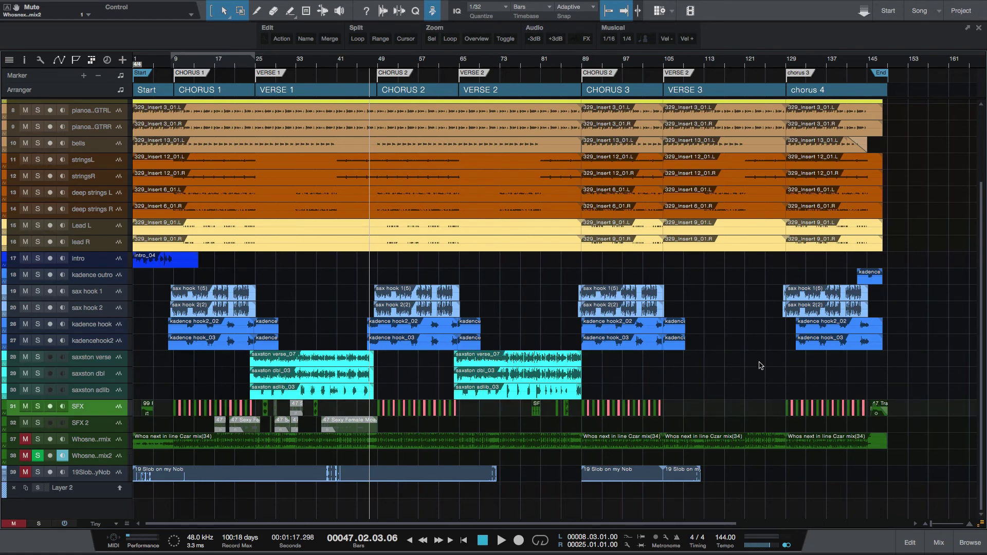